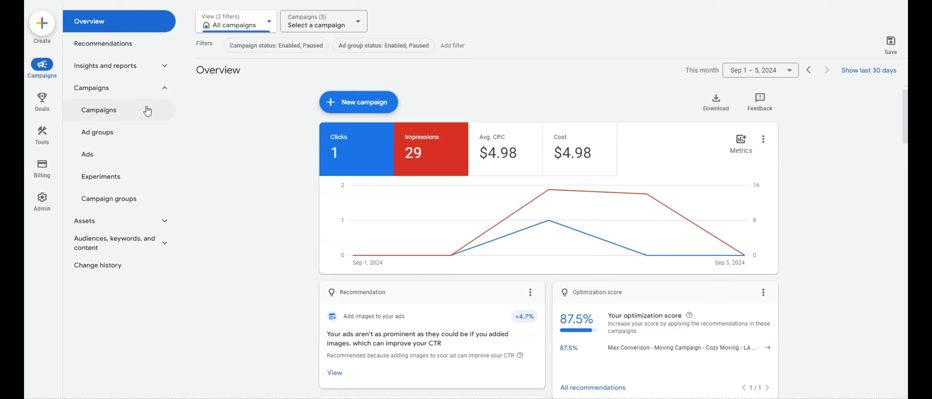
Select the Max Conversion - Moving Campaign - Cozy Moving - LA California campaign and open its settings.
click(339, 29)
click(363, 136)
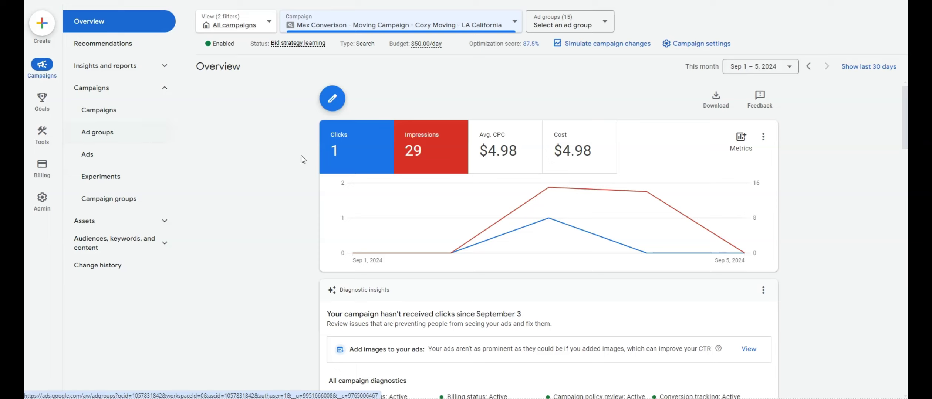
click(702, 44)
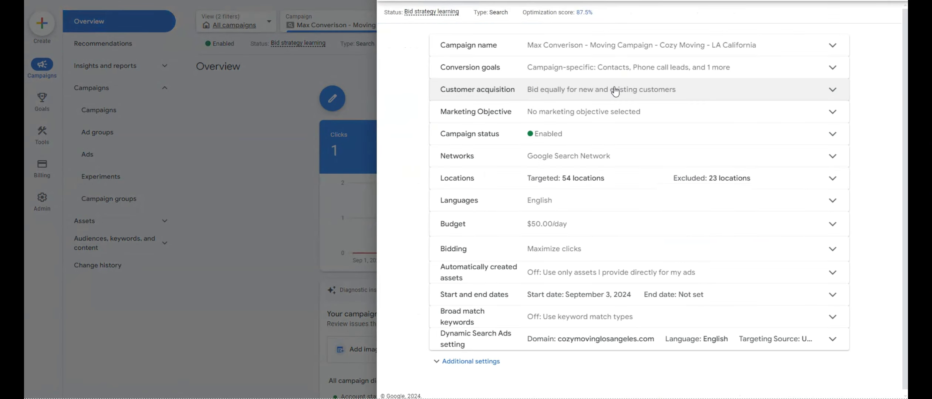
click(618, 68)
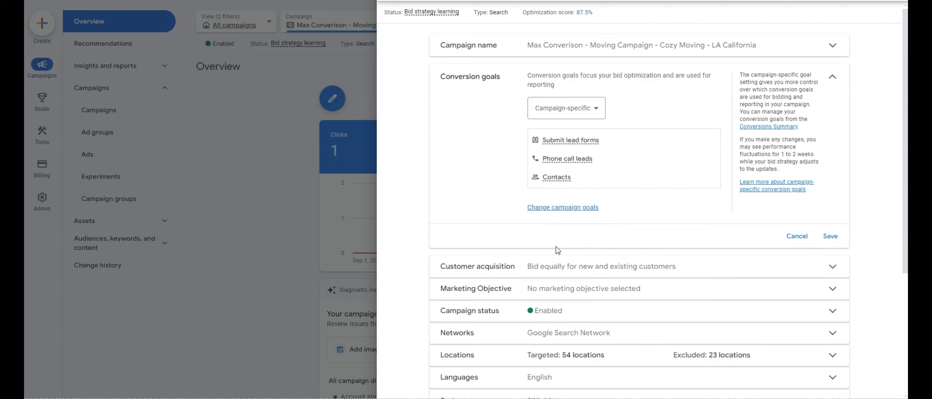
scroll(557, 244, down, 1)
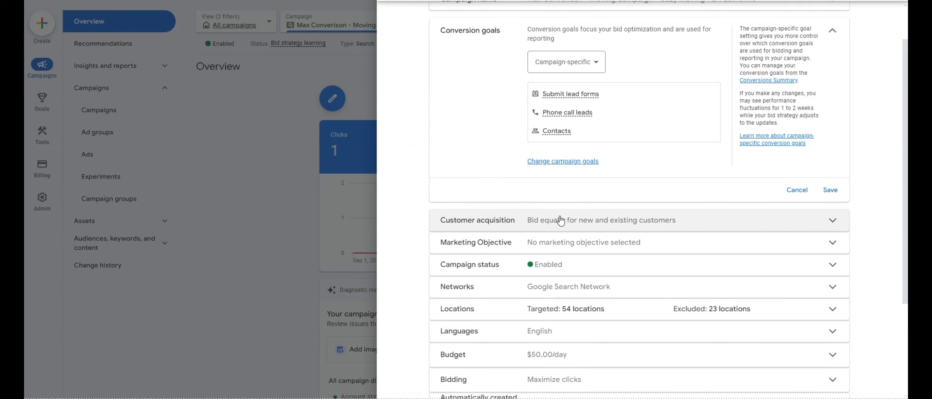
scroll(565, 236, down, 2)
click(569, 198)
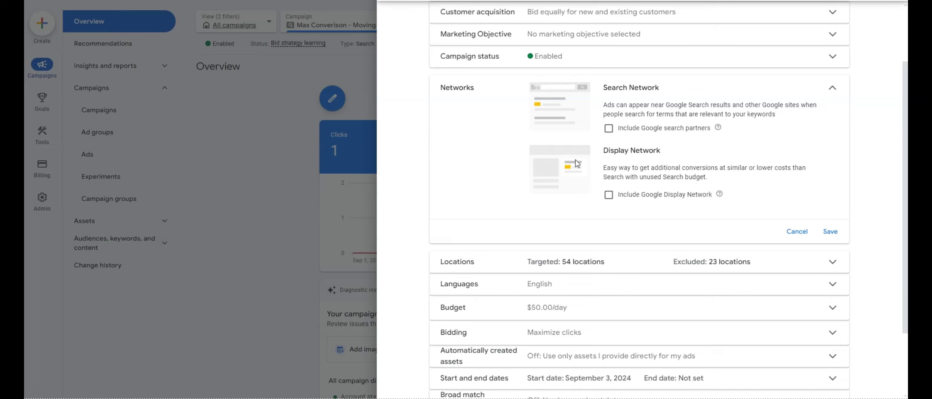
double_click(627, 128)
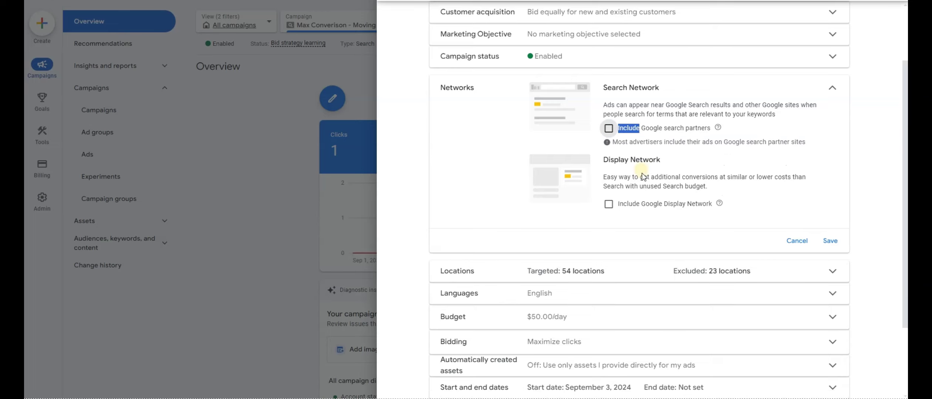
double_click(639, 205)
click(797, 259)
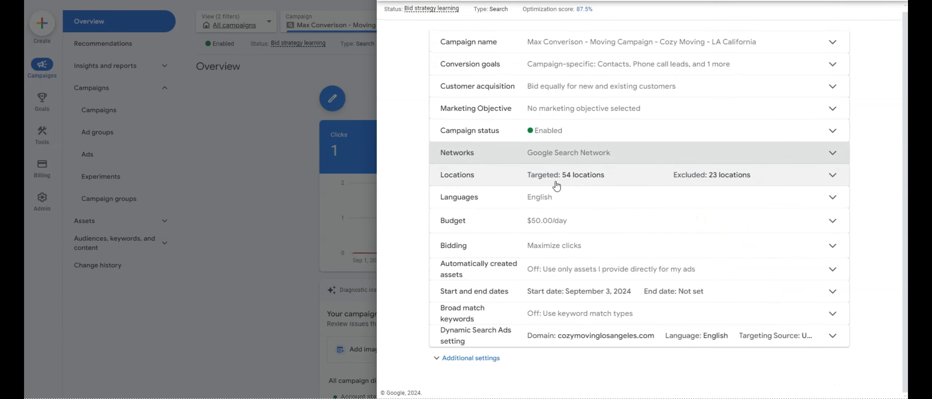
click(543, 181)
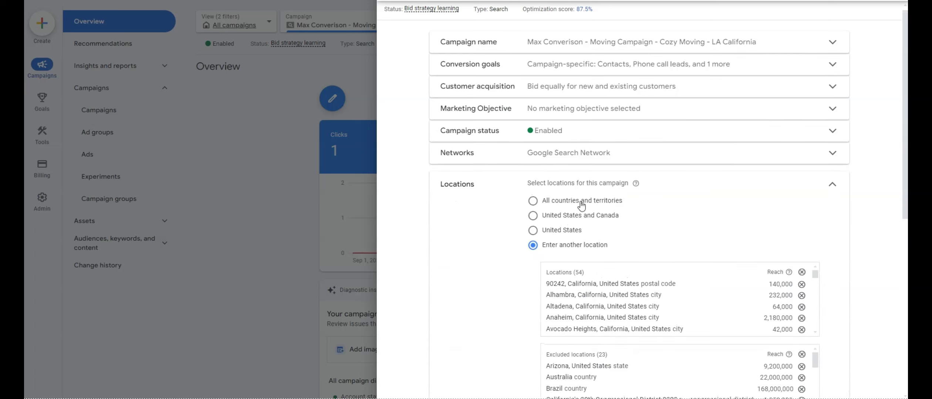
click(819, 193)
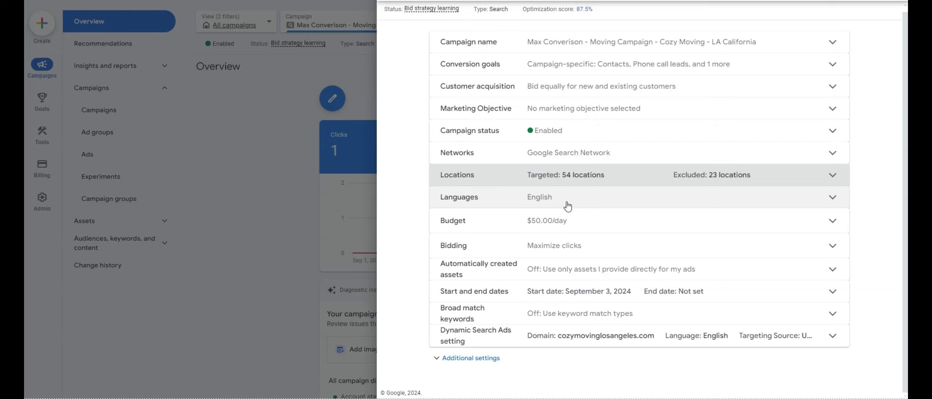
click(602, 246)
scroll(604, 237, down, 1)
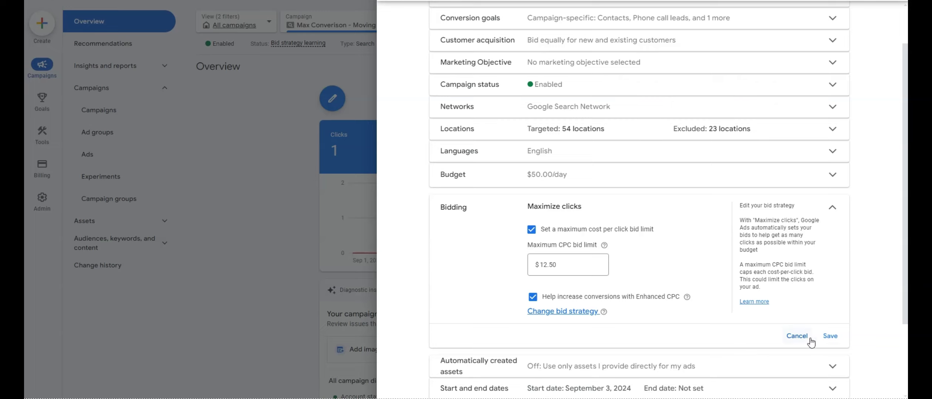
click(796, 337)
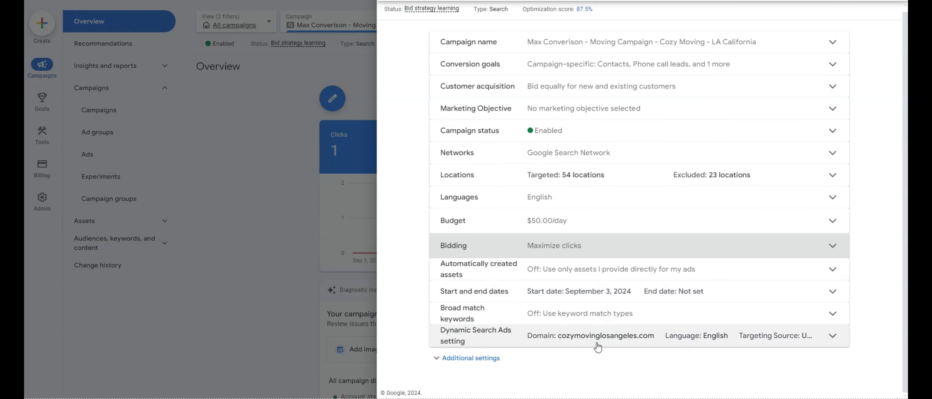
click(566, 340)
Review the Dynamic Search Ads and Ad rotation settings without changes, then close the settings panel.
scroll(793, 335, down, 2)
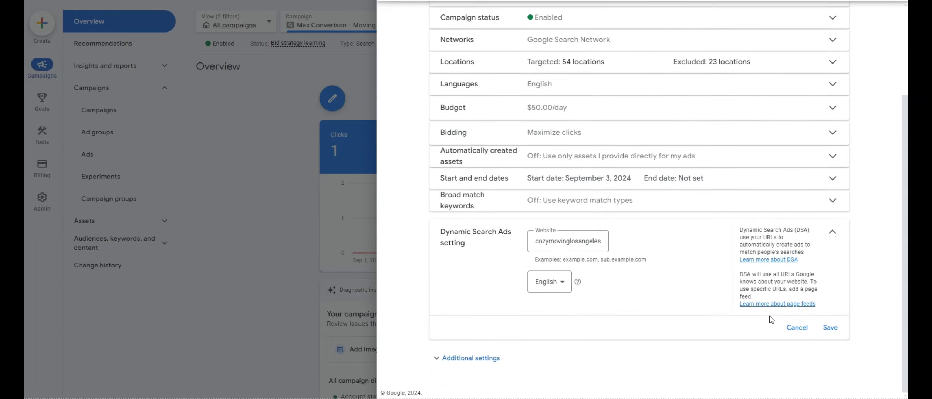
click(793, 334)
click(455, 362)
scroll(548, 303, down, 3)
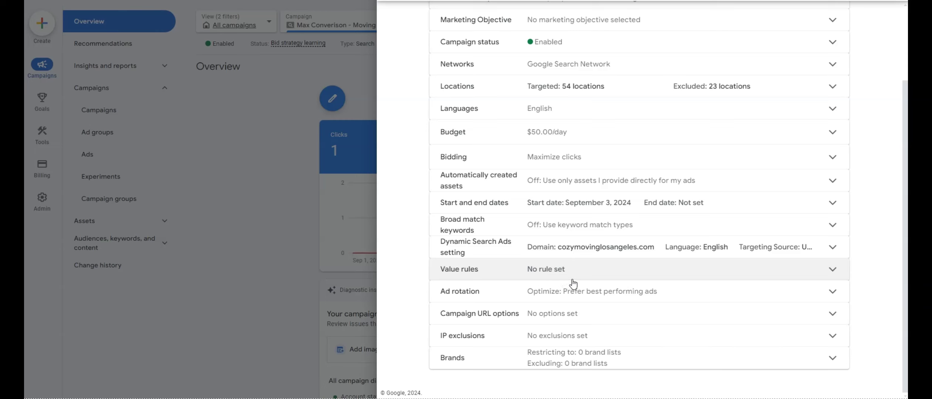
click(567, 293)
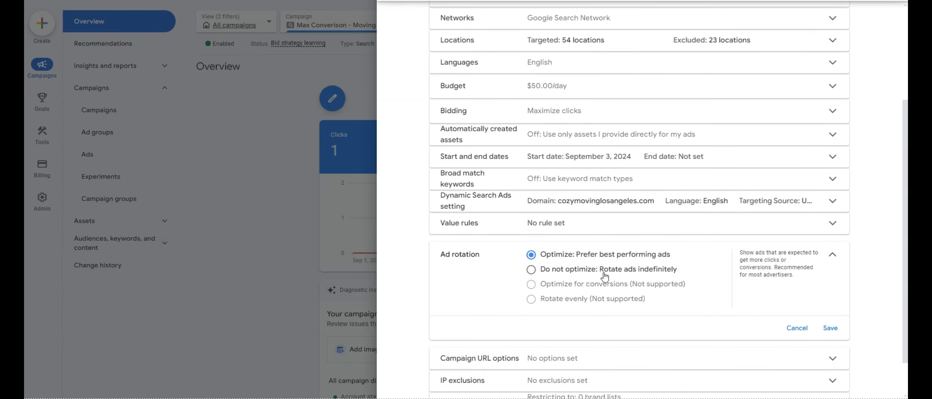
click(797, 330)
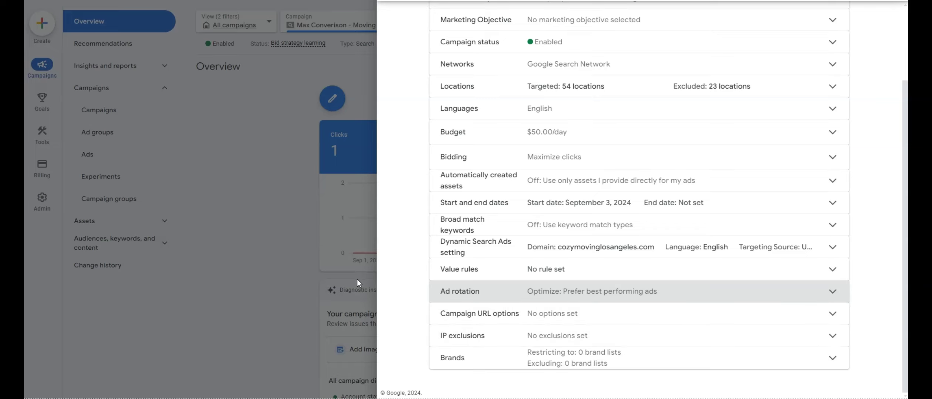
click(311, 289)
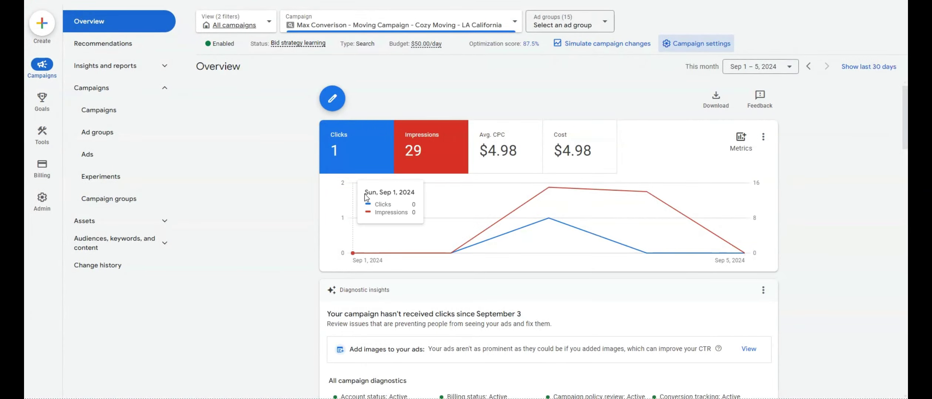
Open the Locations report and inspect the Max Conversion campaign's 54 targeted locations on the map.
click(166, 240)
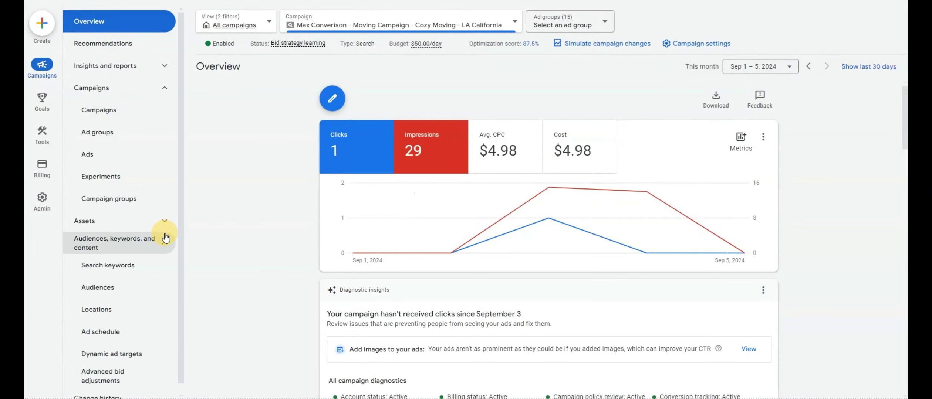
click(123, 311)
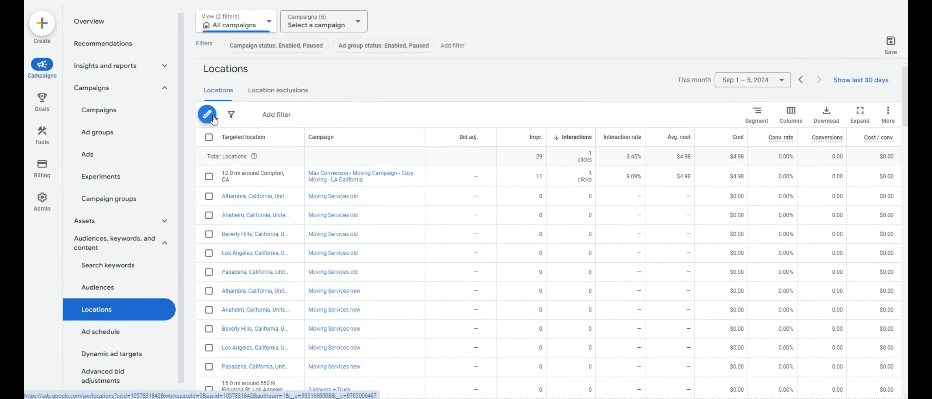
click(207, 114)
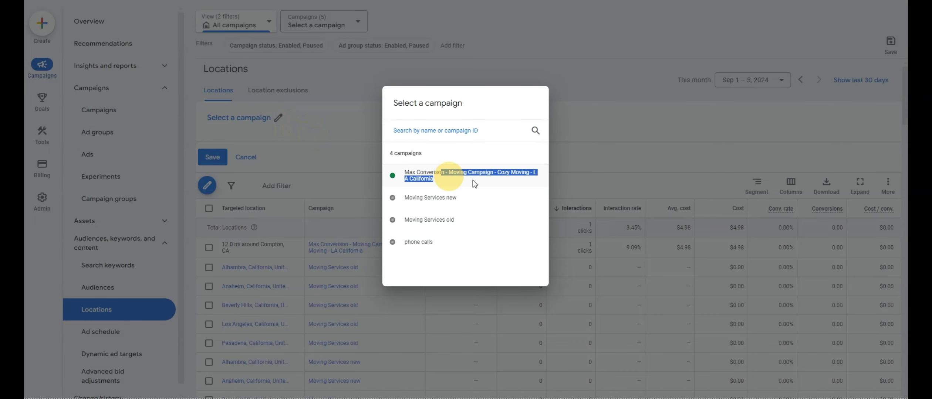
click(473, 177)
click(772, 191)
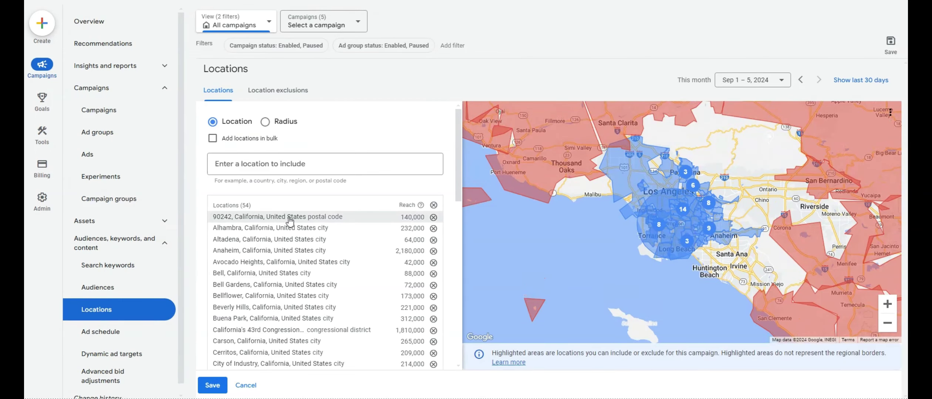
scroll(725, 158, down, 1)
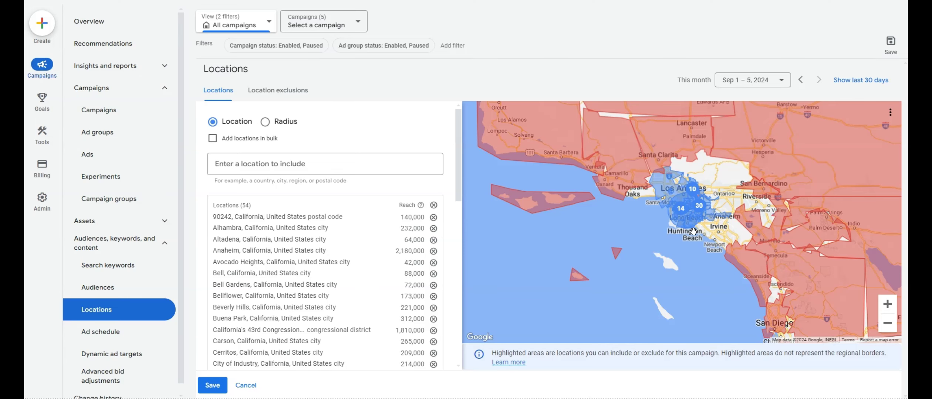
scroll(691, 229, up, 2)
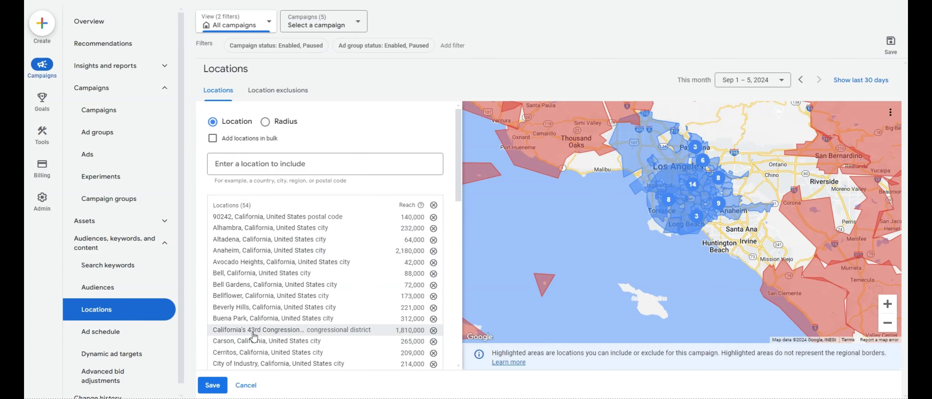
Reopen the location editor for the Max Conversion campaign with all areas shown on the map.
click(246, 386)
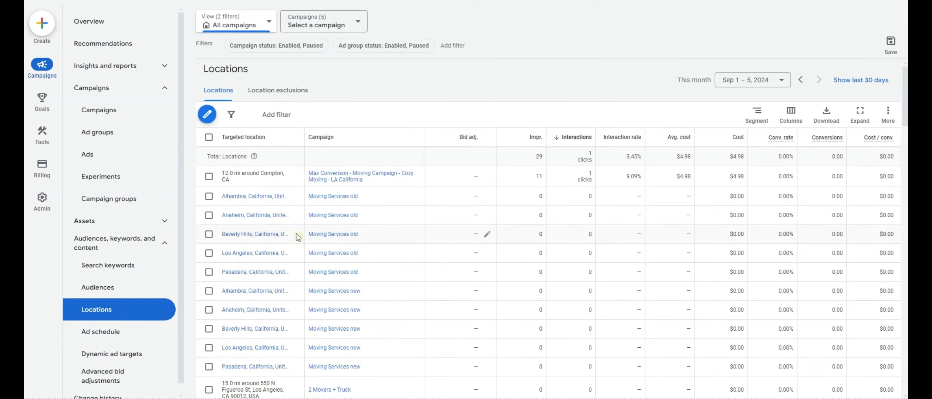
click(207, 115)
click(255, 119)
click(432, 174)
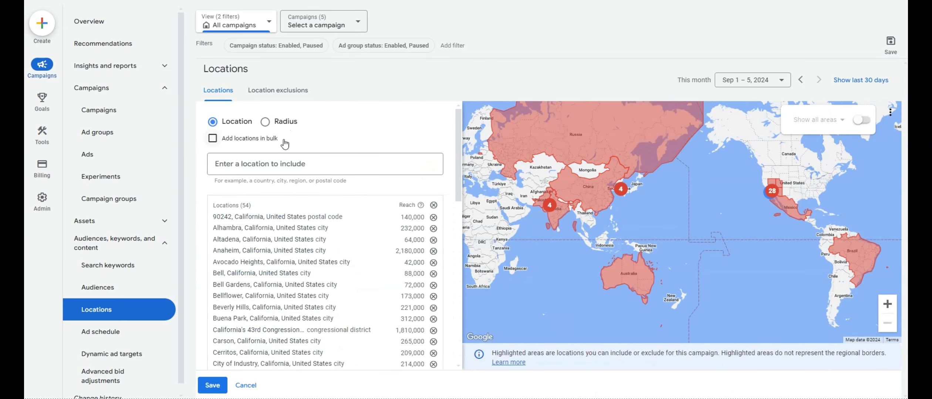
click(862, 119)
click(787, 193)
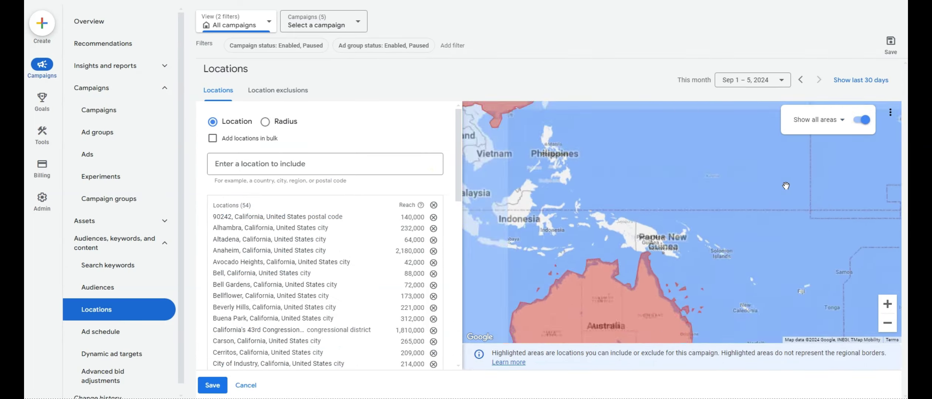
drag(786, 186, 674, 210)
scroll(644, 207, up, 6)
Switch the map area display from postal codes to cities and center on Los Angeles.
click(818, 119)
click(813, 150)
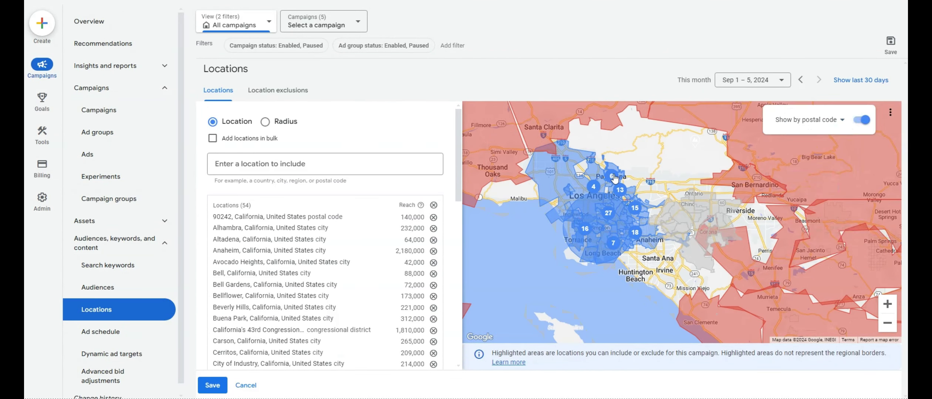
click(814, 119)
click(810, 174)
scroll(688, 201, up, 2)
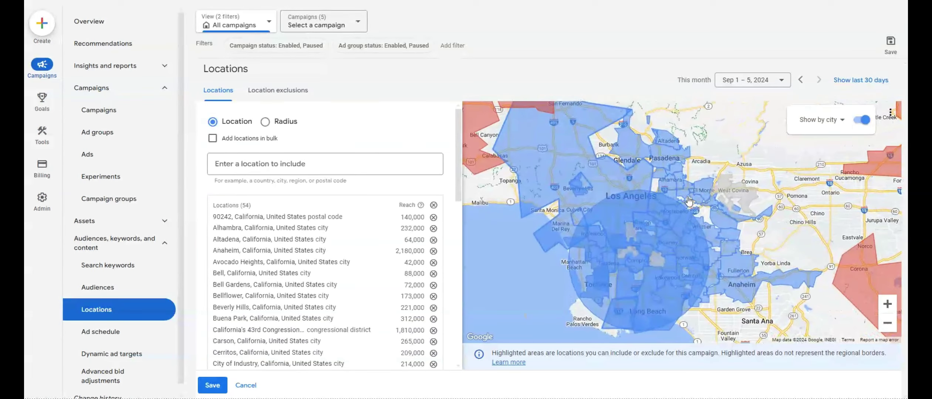
scroll(688, 201, up, 2)
drag(700, 160, 727, 129)
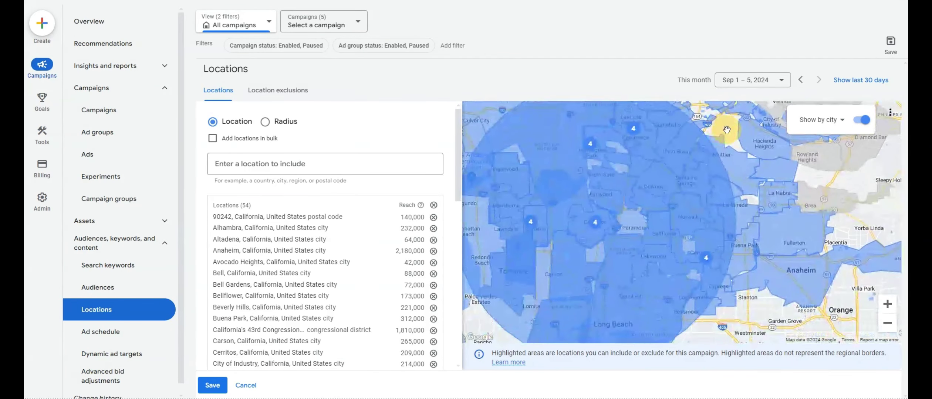
Add Paramount and Redondo Beach to targeting, check the 12 mi Compton radius, and save.
drag(678, 231, 785, 208)
click(758, 214)
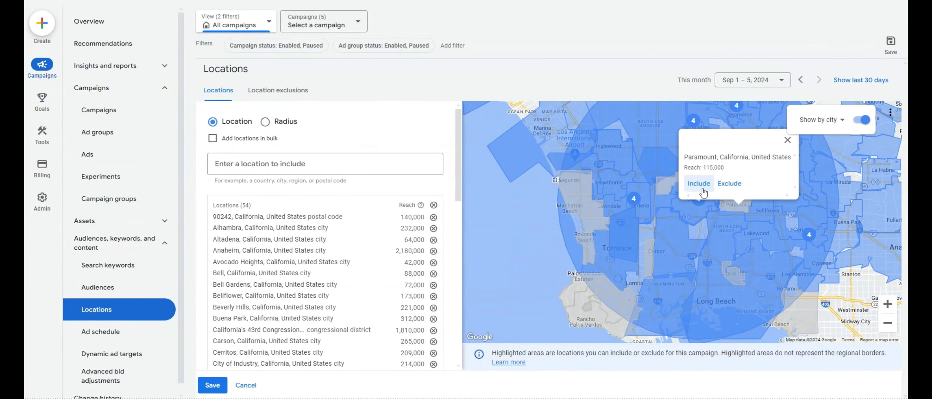
click(703, 192)
click(588, 203)
click(538, 186)
click(583, 213)
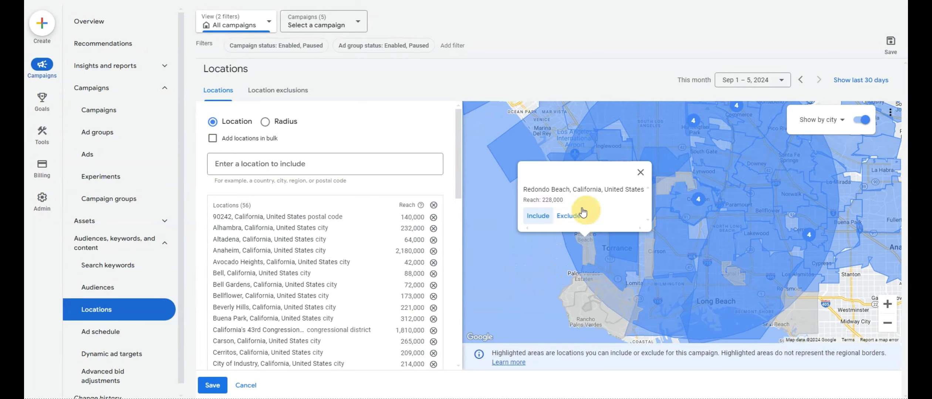
scroll(654, 216, down, 2)
click(617, 200)
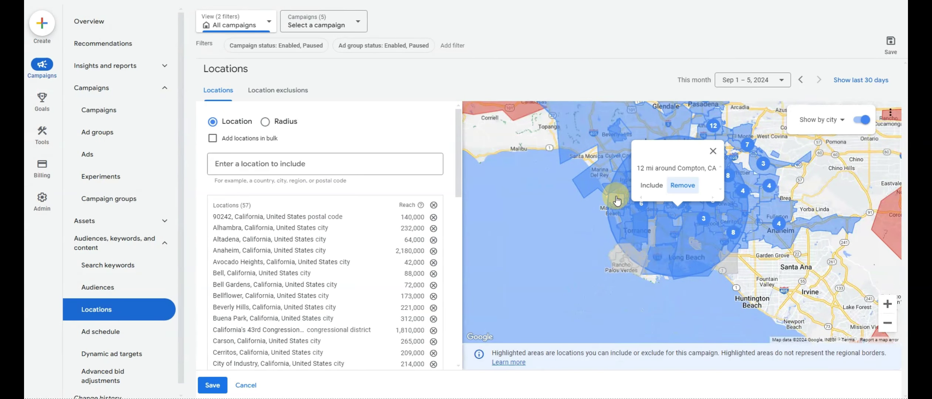
click(212, 386)
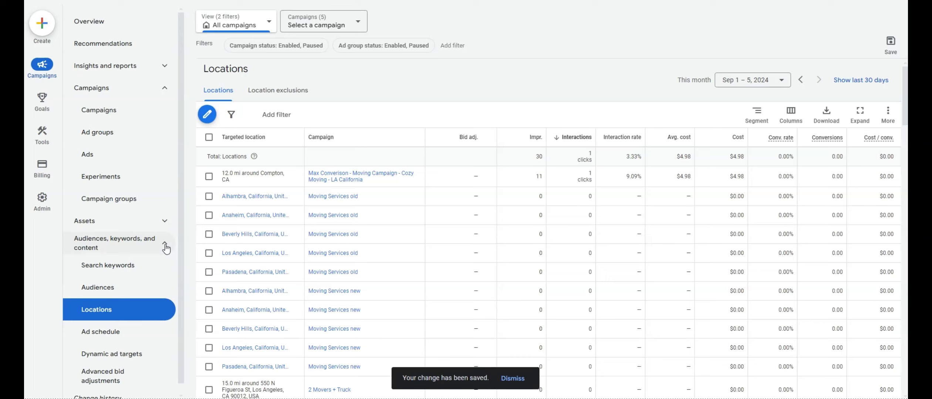
Show the ad schedule report filtered to the Max Conversion campaign only.
triple_click(238, 178)
click(112, 334)
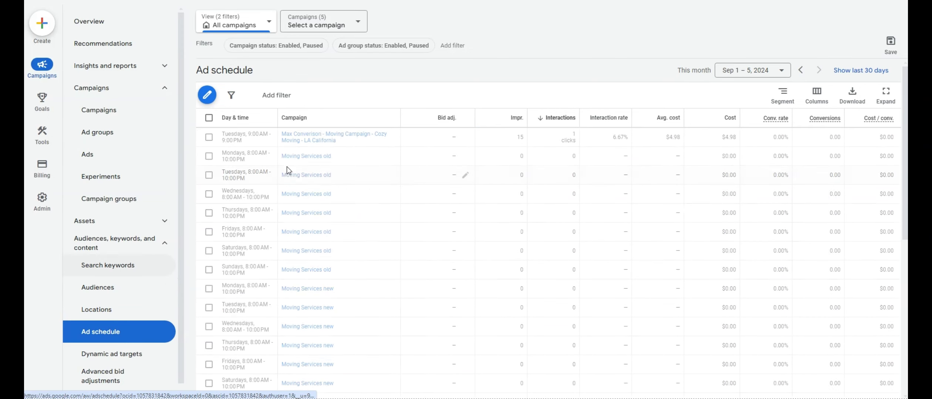
click(346, 26)
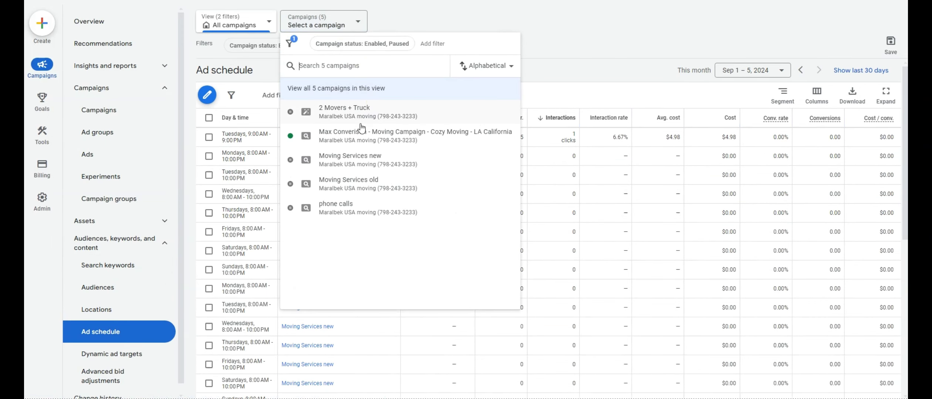
click(357, 131)
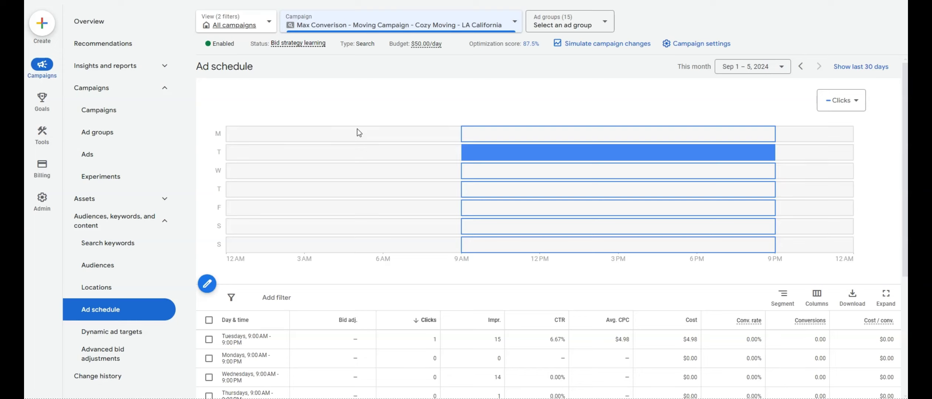
Open the Max Conversion campaign's Assets page.
click(161, 220)
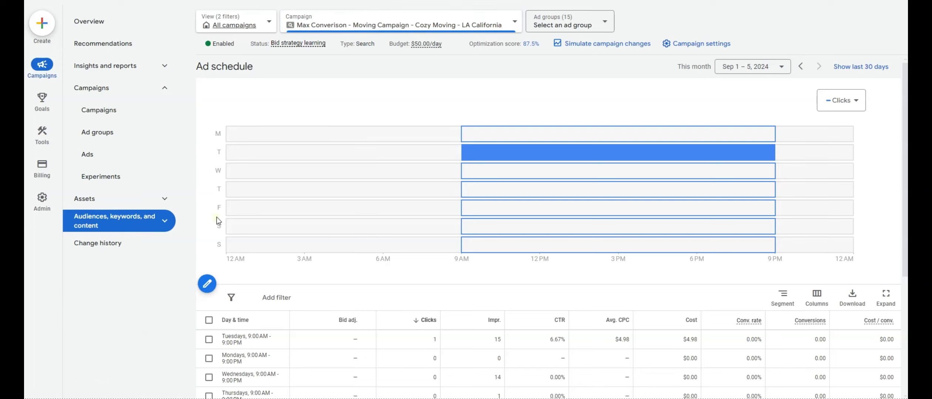
click(144, 199)
click(142, 221)
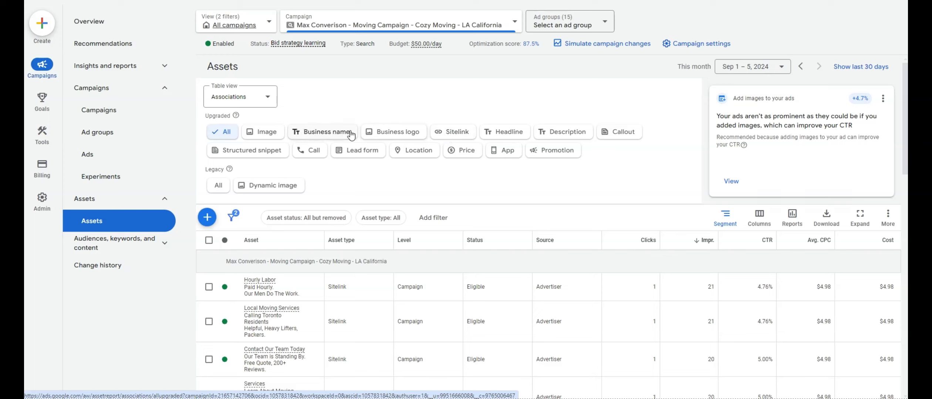
Filter assets in turn by Sitelink, Callout, Structured snippet, Lead form, Price and Promotion.
click(450, 134)
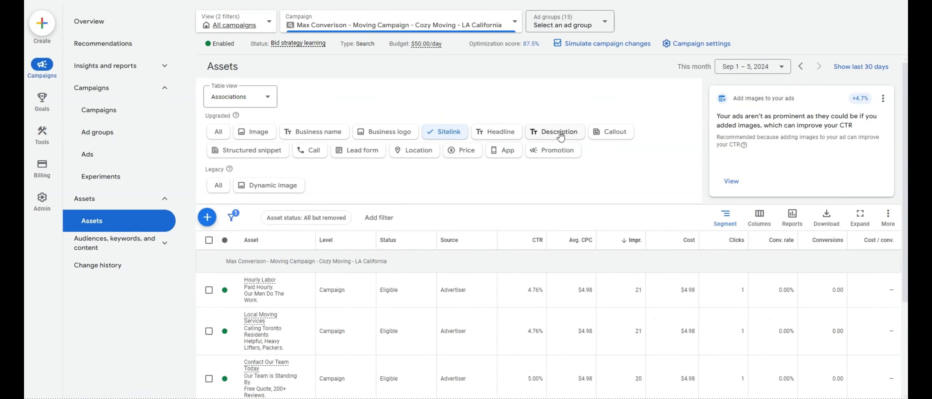
click(594, 137)
click(228, 150)
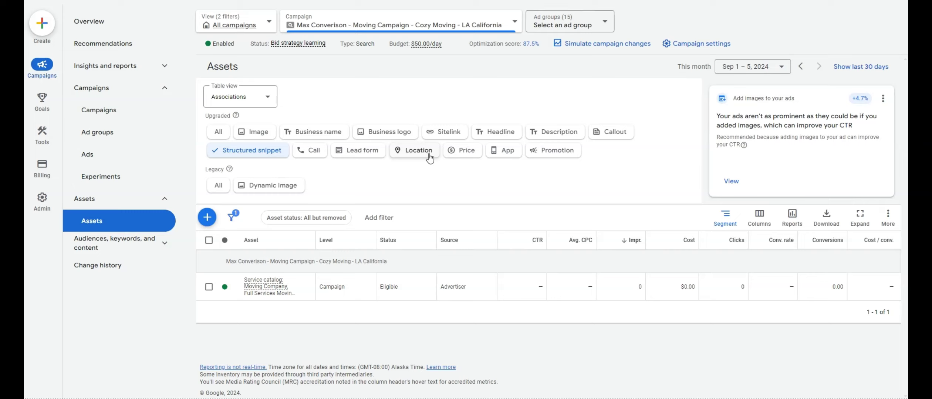
click(358, 150)
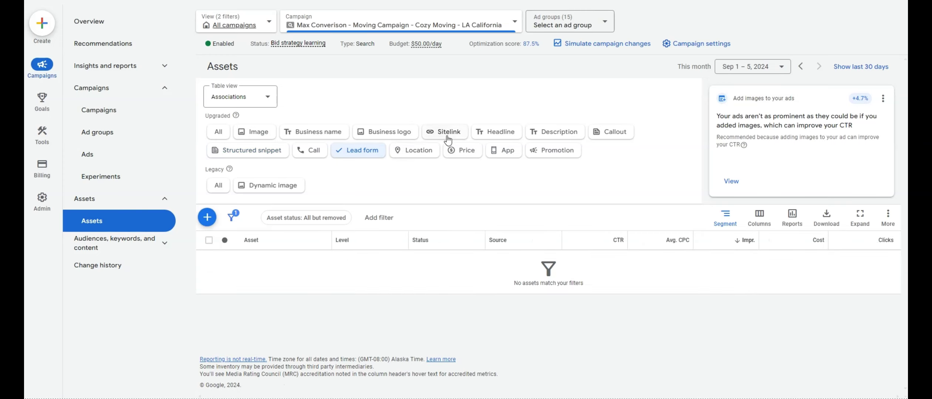
click(462, 150)
click(538, 152)
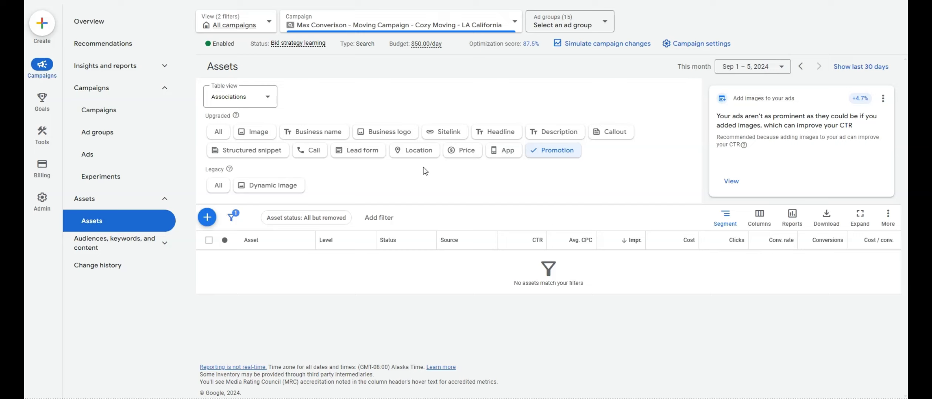
click(150, 200)
Open the Max Conversion campaign's Ad groups page from the Campaigns navigation section.
click(163, 89)
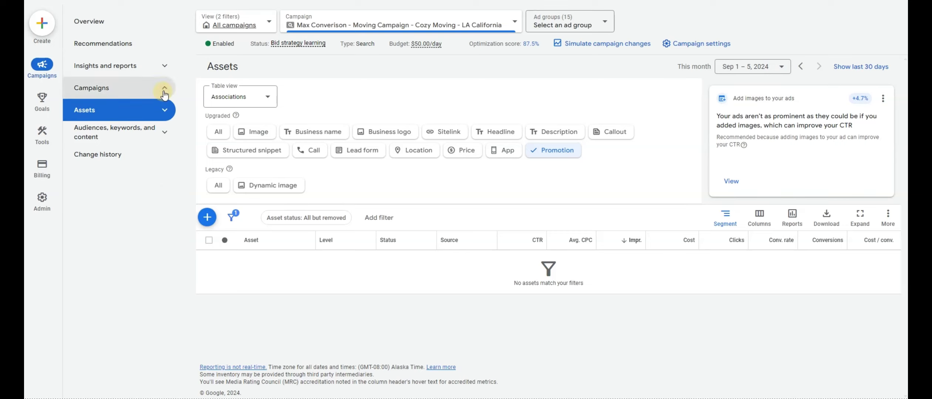
click(164, 73)
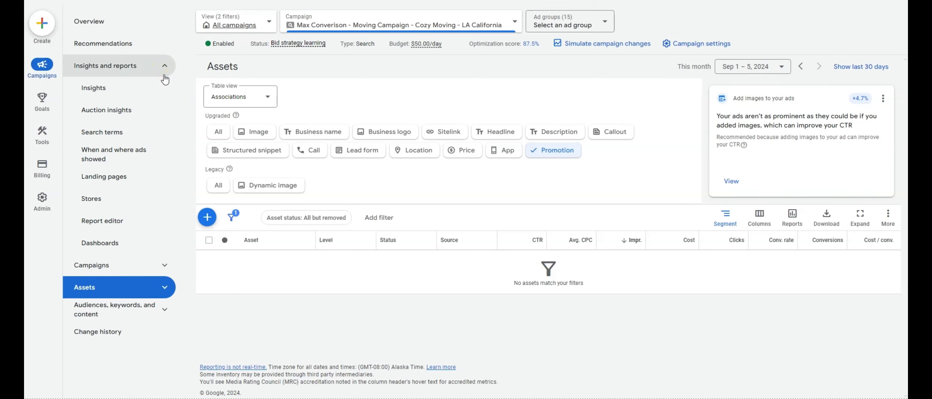
click(165, 78)
click(153, 95)
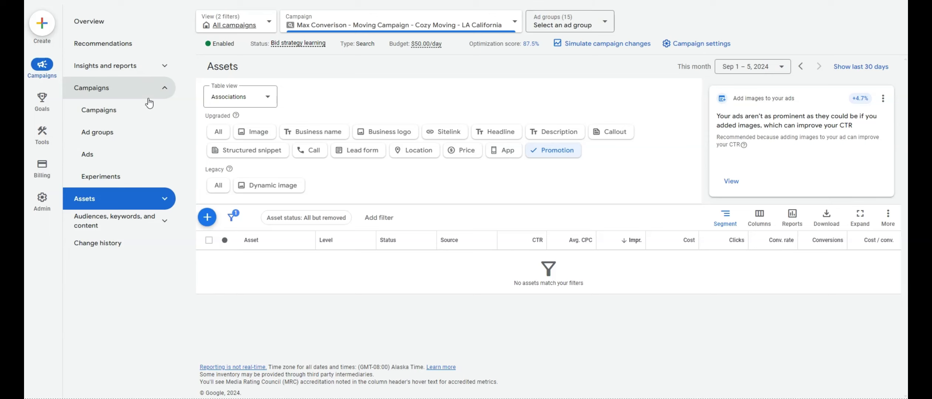
click(125, 131)
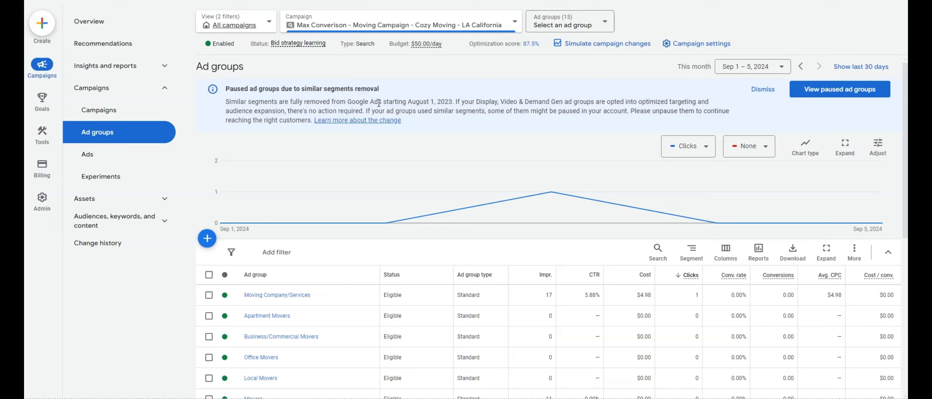
click(209, 378)
click(209, 358)
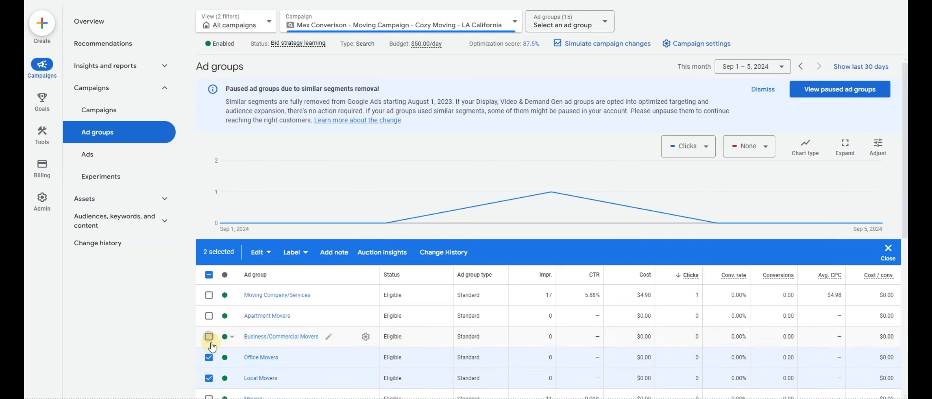
click(209, 337)
click(209, 316)
click(209, 298)
scroll(259, 318, down, 1)
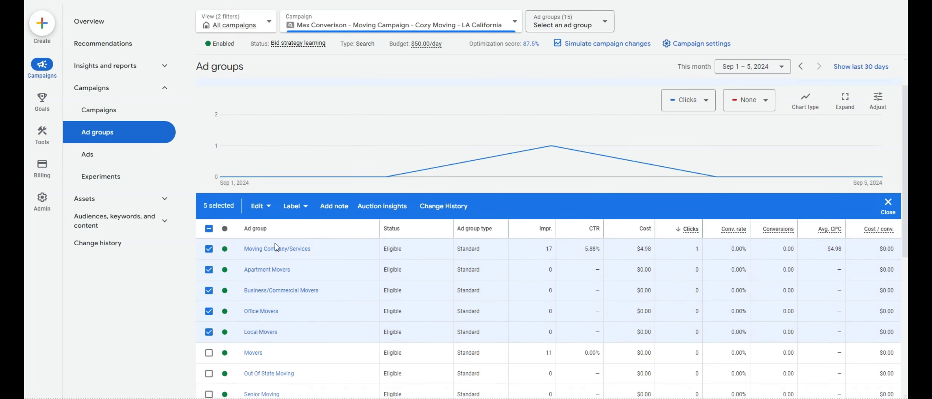
click(209, 353)
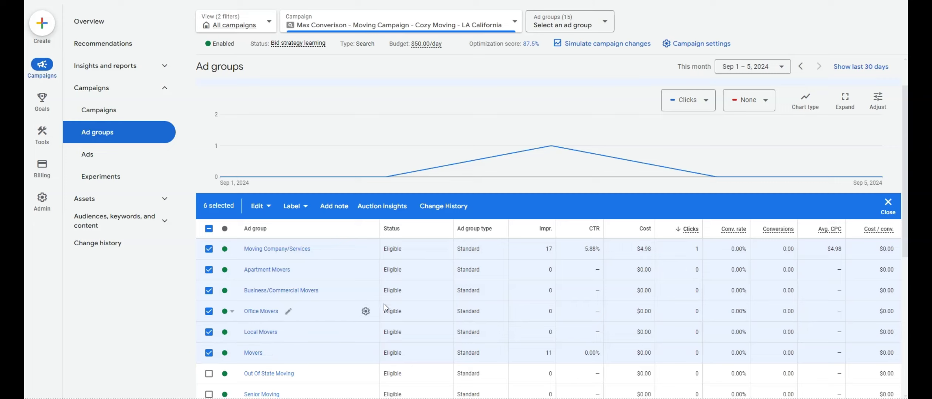
scroll(383, 289, down, 1)
click(209, 327)
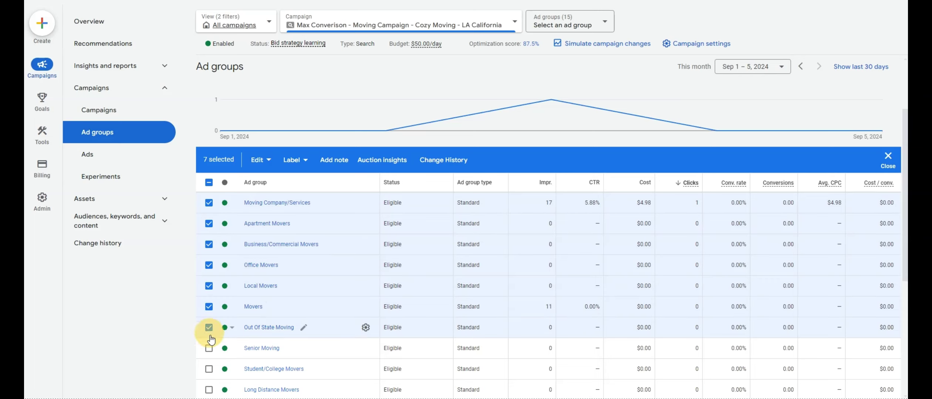
click(209, 348)
click(208, 369)
scroll(275, 312, down, 1)
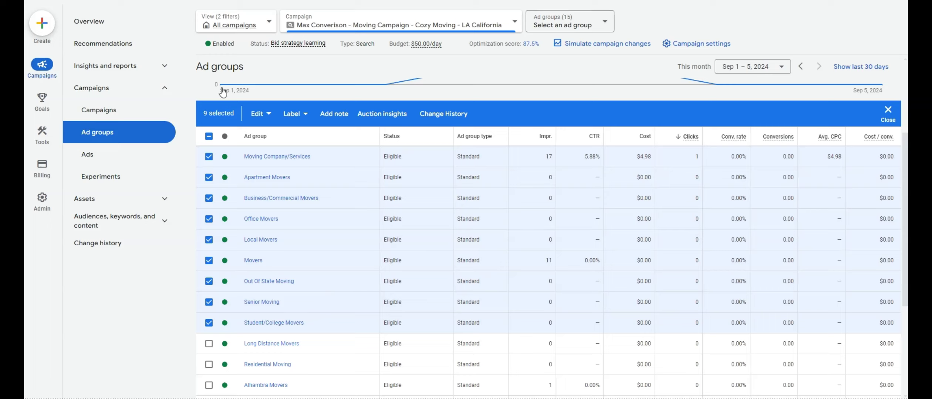
click(208, 136)
scroll(444, 271, down, 1)
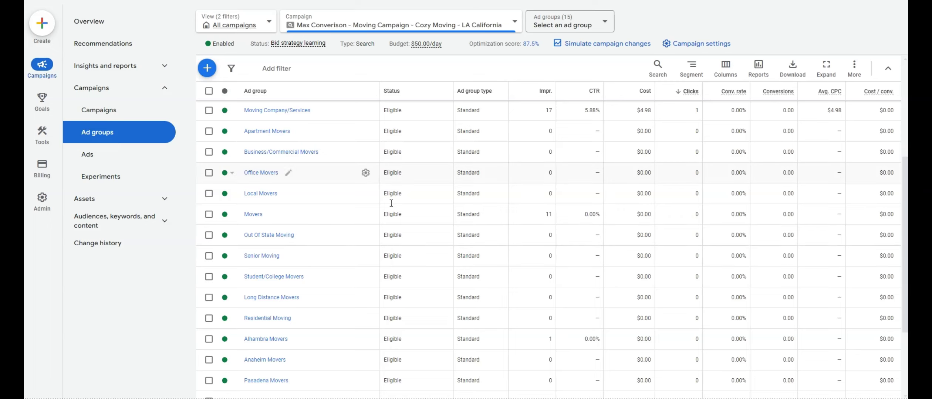
Look through the ad groups table and open the Moving Company/Services ad group's keywords.
scroll(362, 207, down, 1)
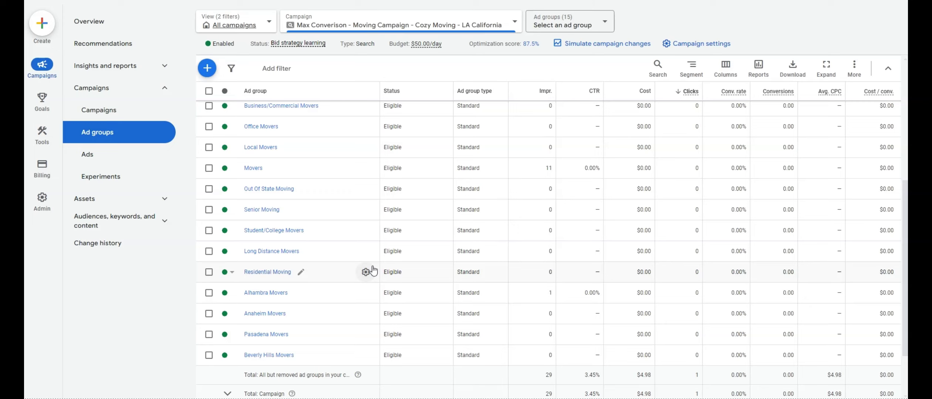
scroll(366, 264, up, 4)
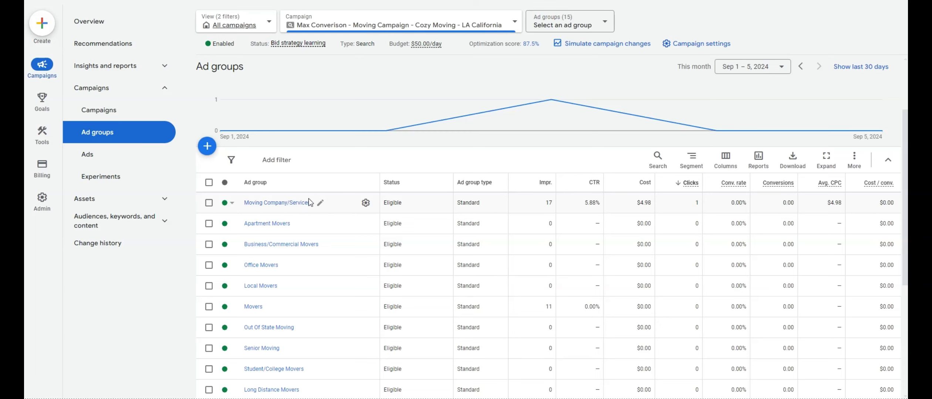
scroll(296, 208, down, 5)
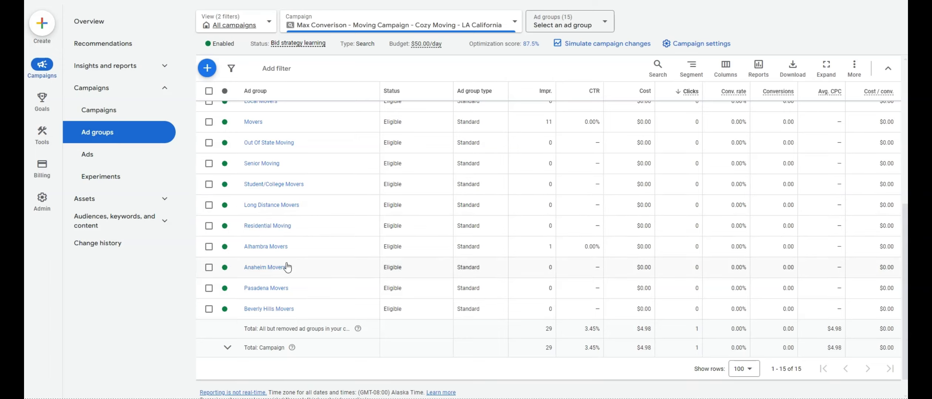
scroll(292, 328, up, 1)
scroll(292, 328, up, 3)
click(286, 201)
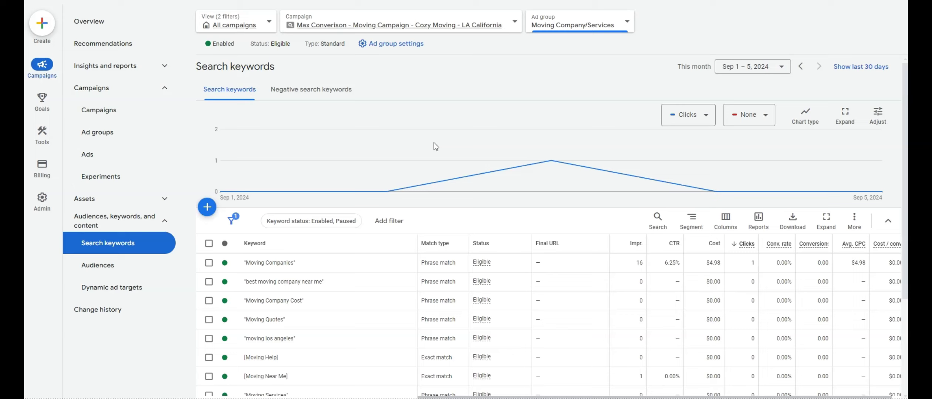
scroll(434, 143, down, 1)
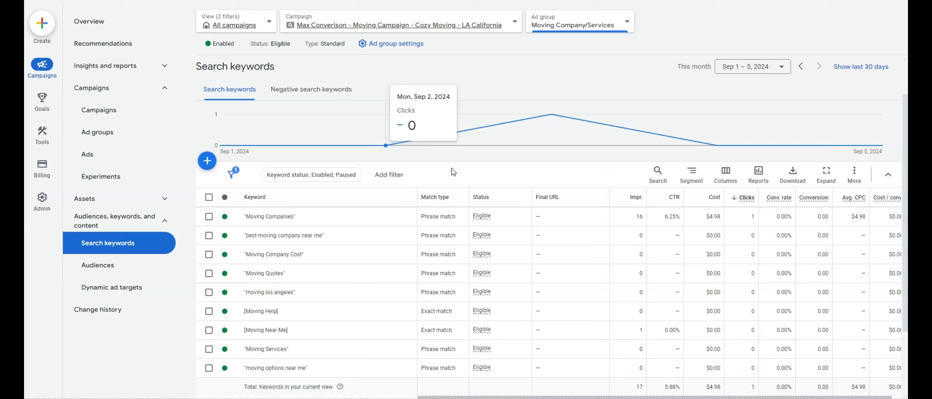
drag(445, 218, 451, 219)
Check the match type of 'Moving Companies', leave it as Phrase match, and view negative keywords.
click(450, 219)
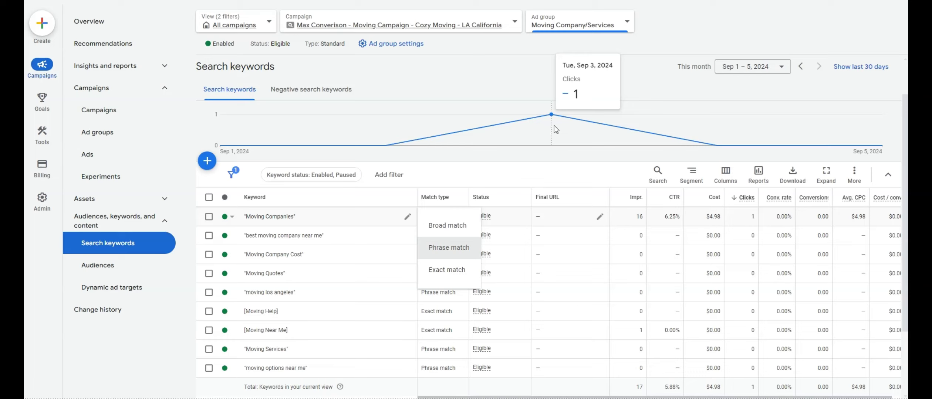
click(300, 326)
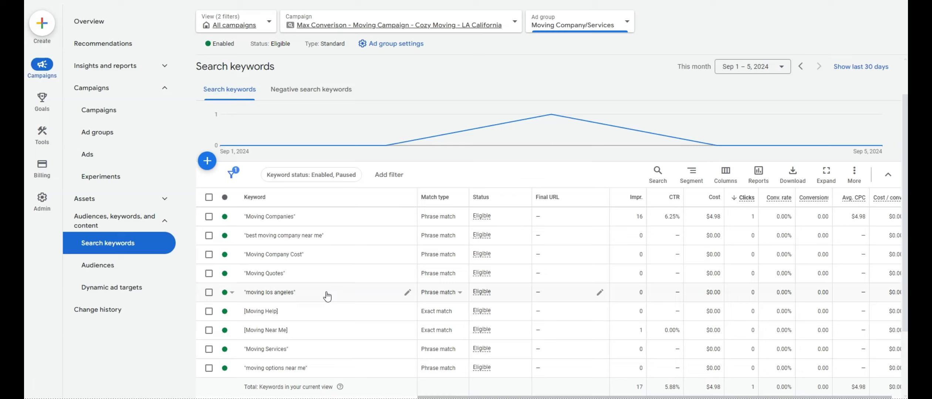
click(305, 90)
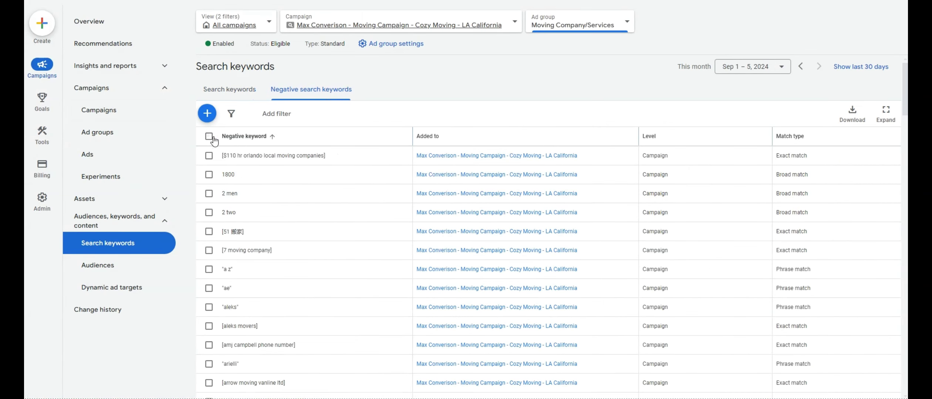
click(210, 136)
click(209, 136)
click(210, 137)
click(209, 137)
scroll(219, 191, down, 10)
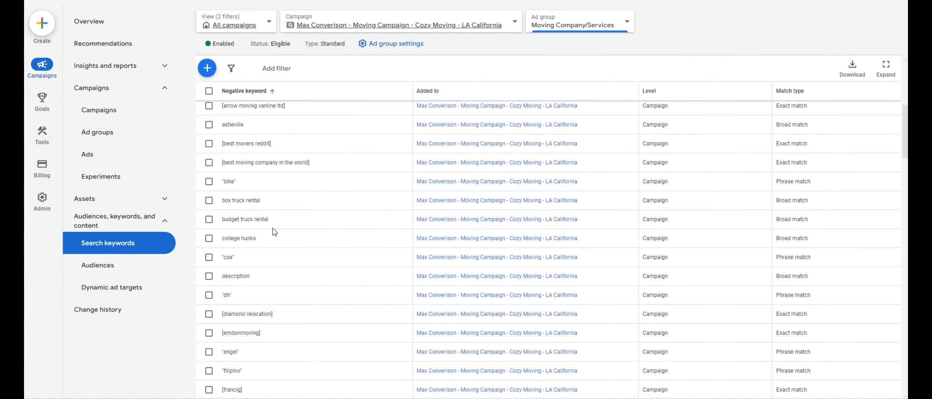
scroll(274, 230, down, 5)
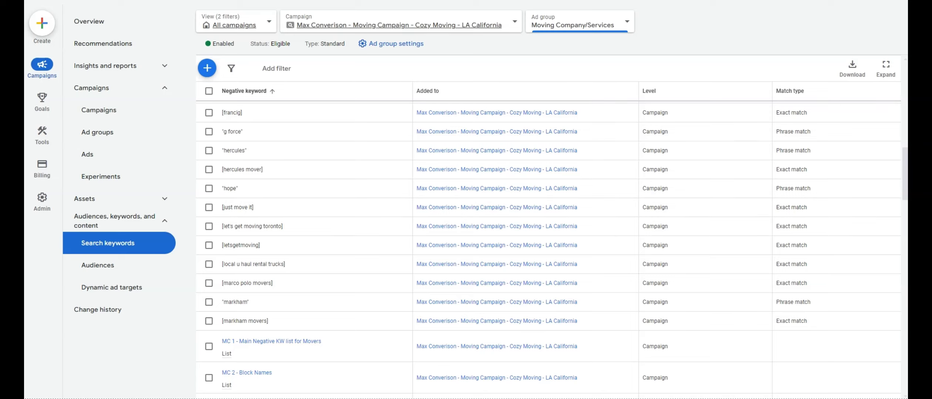
Search 'negative' to reach Negative keyword lists, try selecting MC 1 and MC 2, then open MC 2 - Block Names.
key(slash)
text(negative)
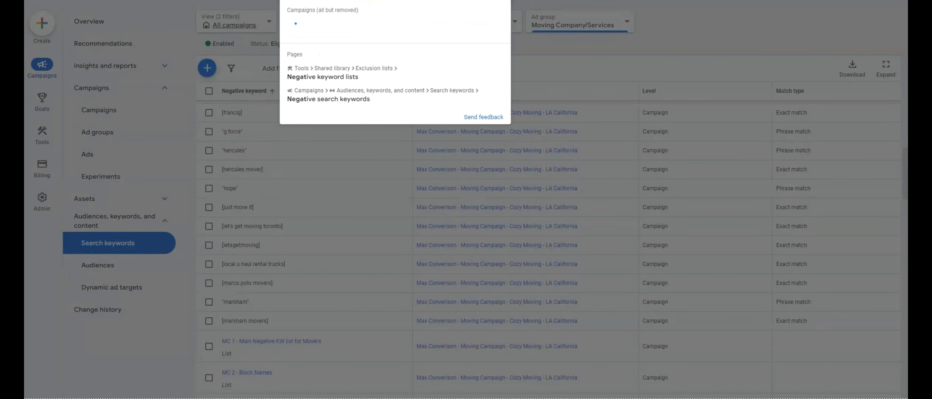
click(380, 70)
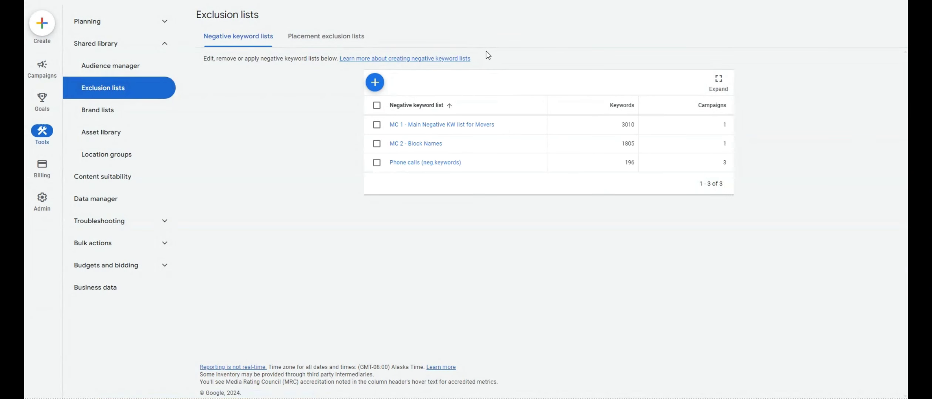
click(376, 125)
click(376, 143)
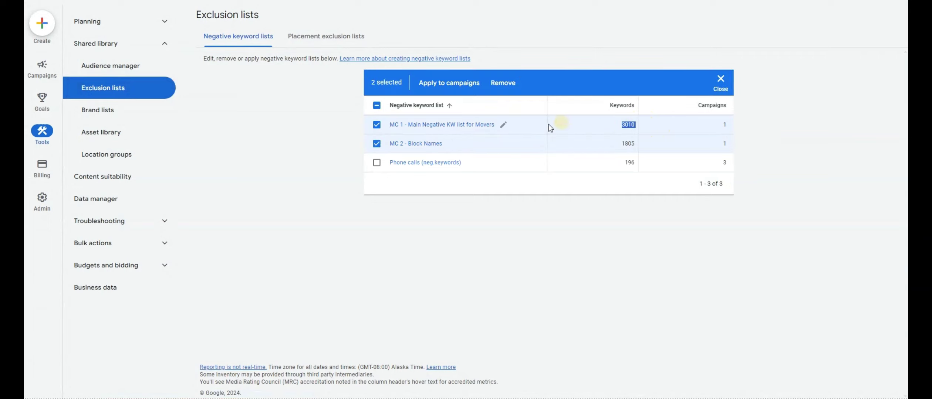
click(377, 144)
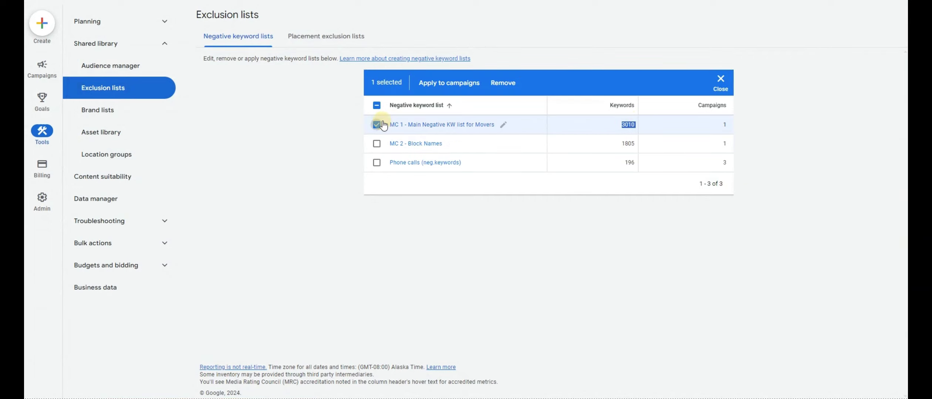
click(377, 125)
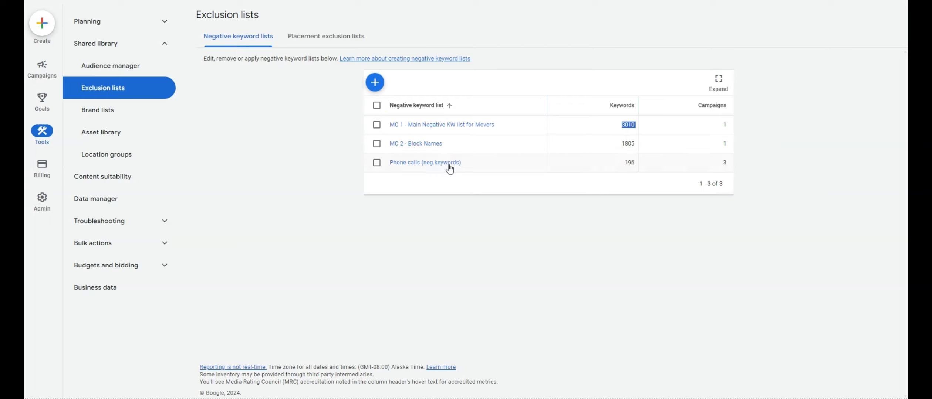
click(436, 144)
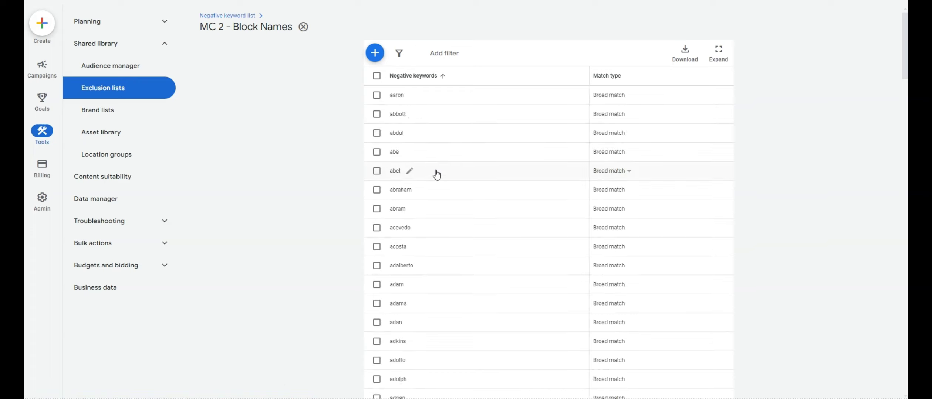
Review the MC 2 negative keywords, then close the list to see MC 1, MC 2 and Phone calls.
scroll(436, 173, down, 5)
scroll(524, 200, down, 10)
scroll(526, 183, down, 10)
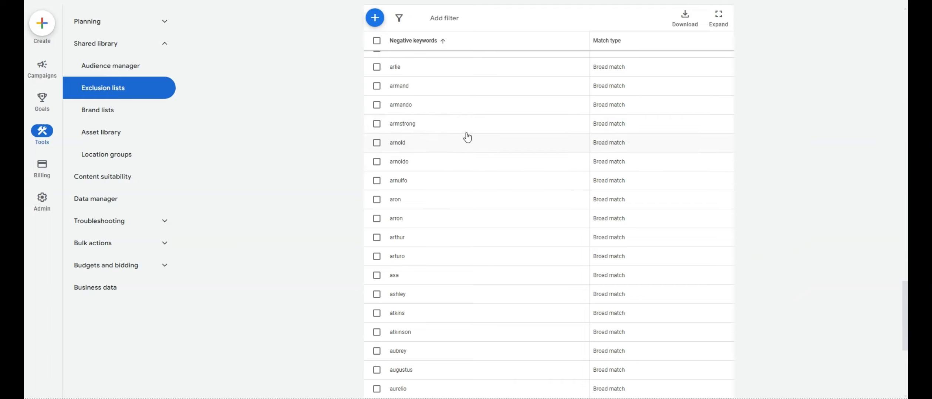
click(376, 124)
click(376, 124)
scroll(431, 306, down, 5)
scroll(414, 293, up, 15)
scroll(417, 314, up, 15)
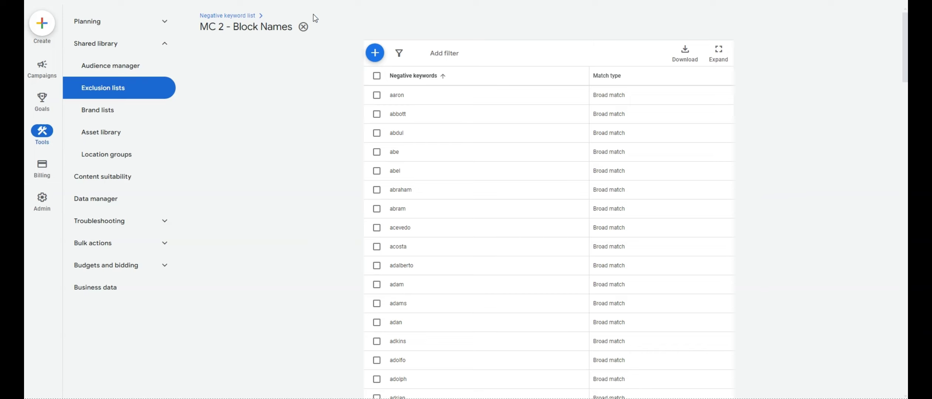
click(303, 27)
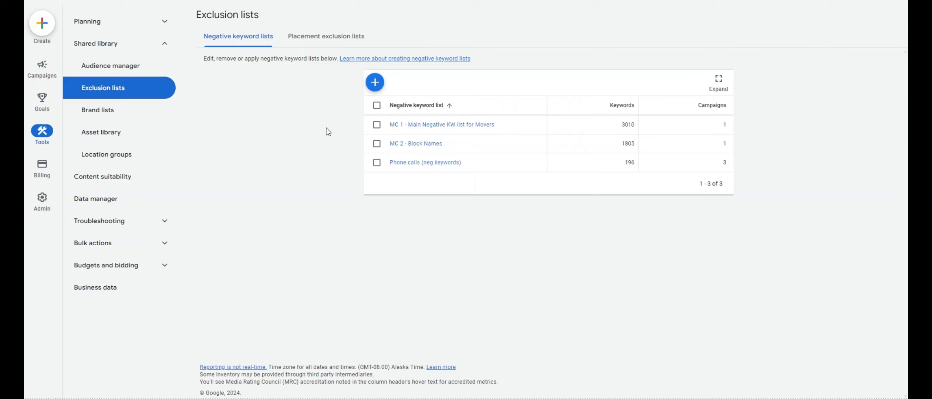
Collapse Shared library and go to the campaign Overview dashboard.
click(148, 46)
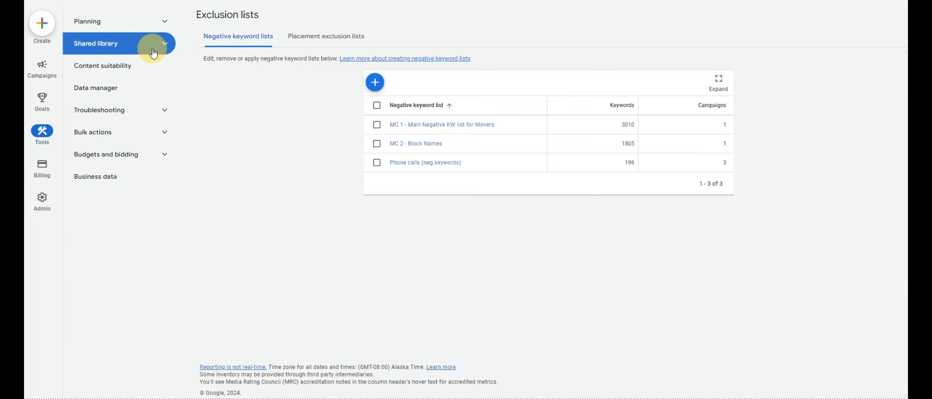
mouse_move(56, 99)
click(42, 67)
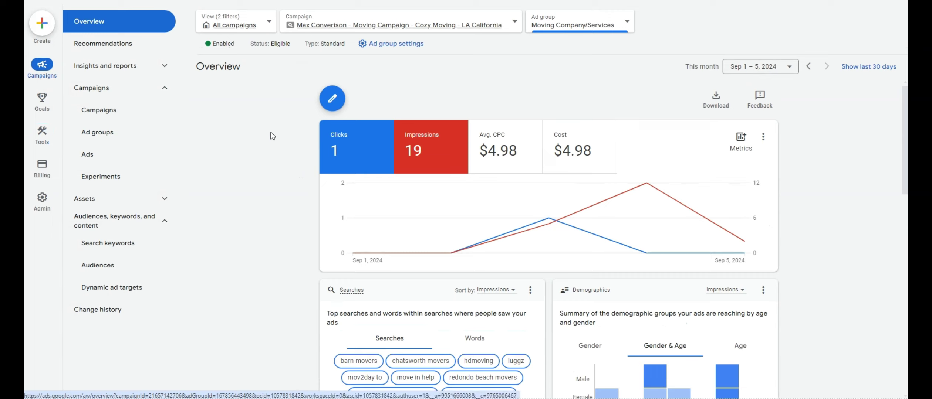
Review Sep 1–5 results (1 click, 19 impressions, $4.98) and the barn movers search term.
scroll(715, 229, down, 3)
scroll(715, 225, up, 3)
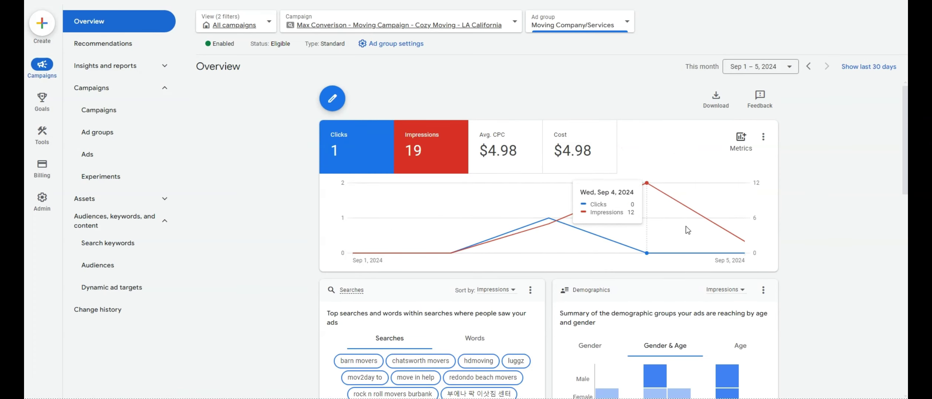
scroll(495, 229, down, 3)
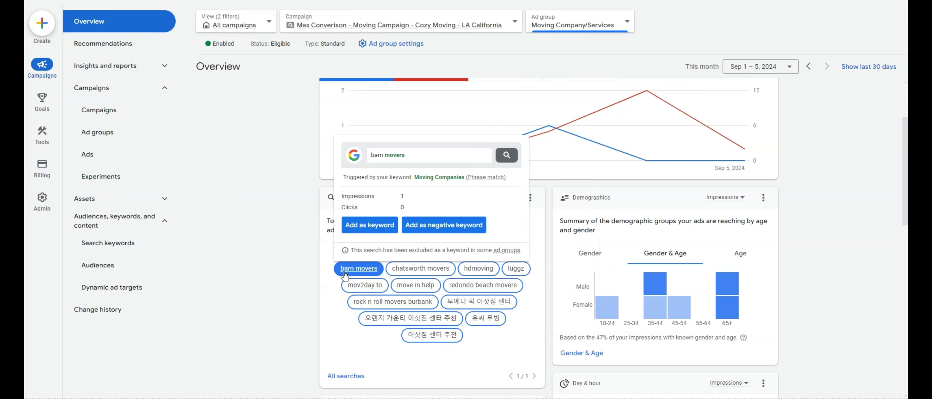
click(344, 223)
scroll(325, 262, up, 3)
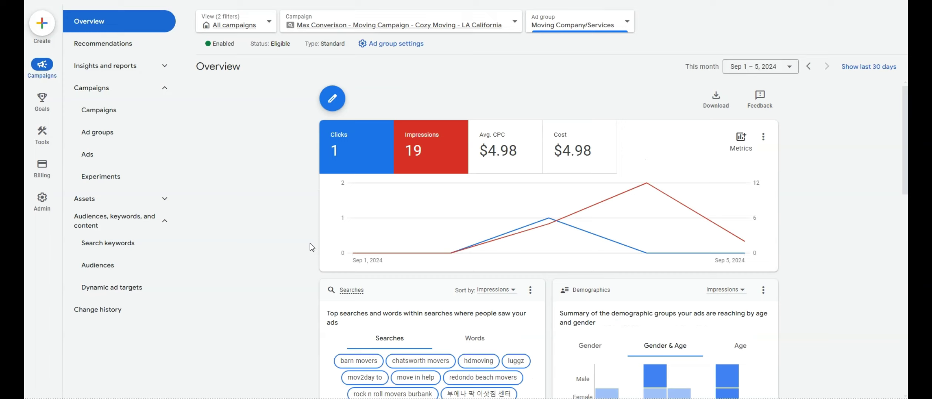
click(163, 66)
Open the Search terms report and clear the Ad group filter to show campaign-wide searches.
click(141, 110)
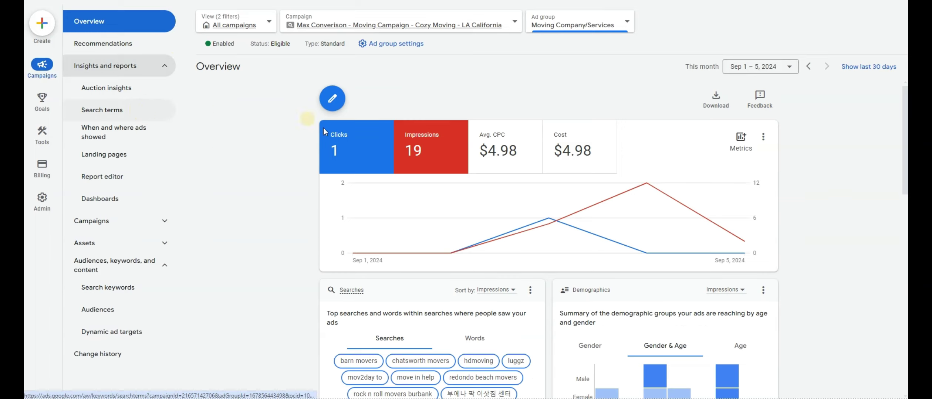
scroll(370, 179, down, 3)
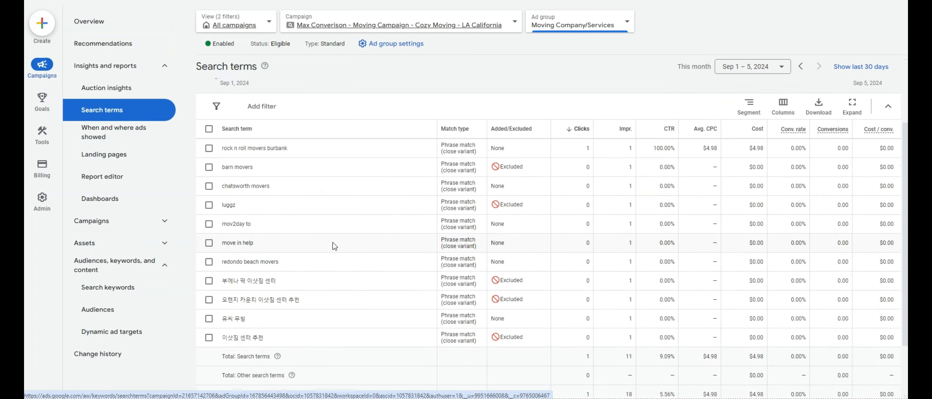
scroll(383, 225, up, 3)
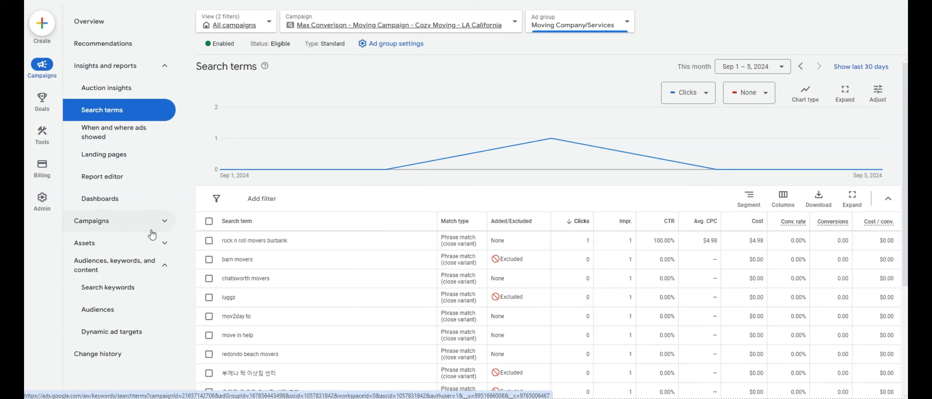
click(170, 70)
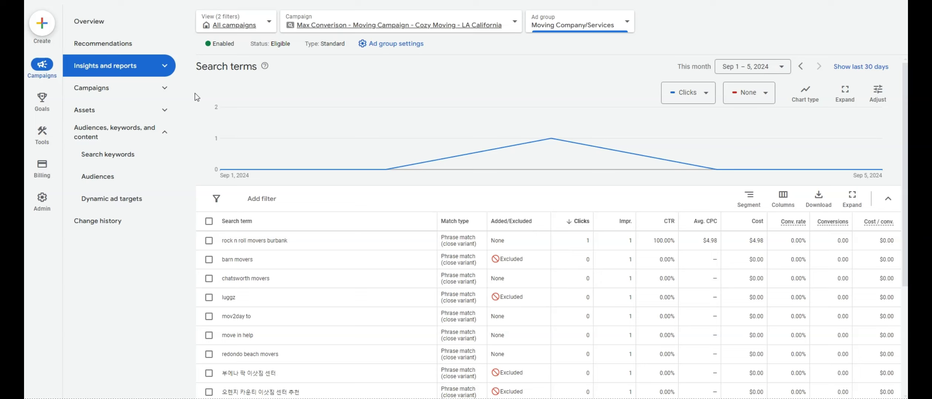
click(444, 25)
click(669, 44)
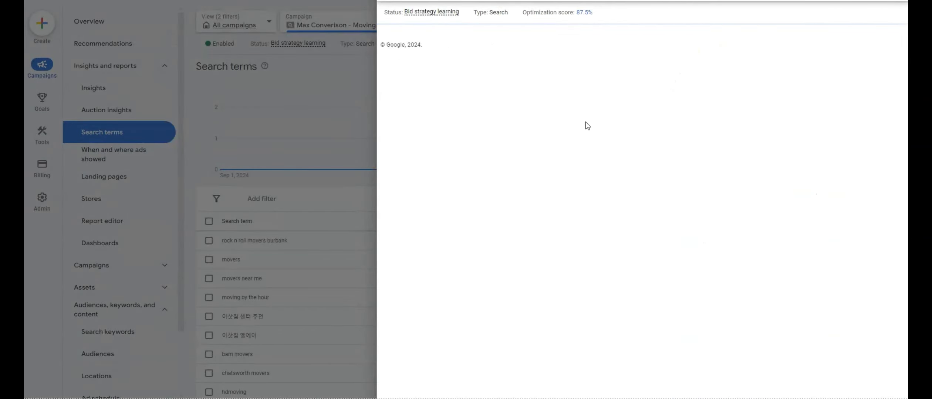
click(527, 213)
scroll(562, 189, down, 10)
click(559, 149)
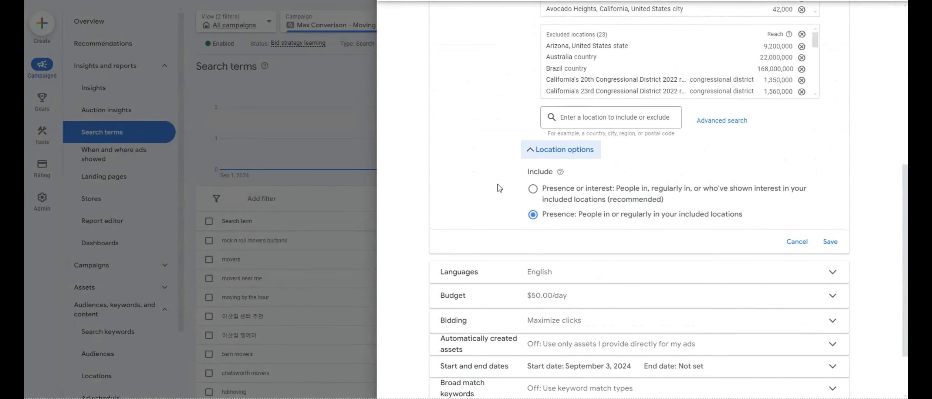
click(578, 189)
drag(670, 200, 545, 184)
click(612, 216)
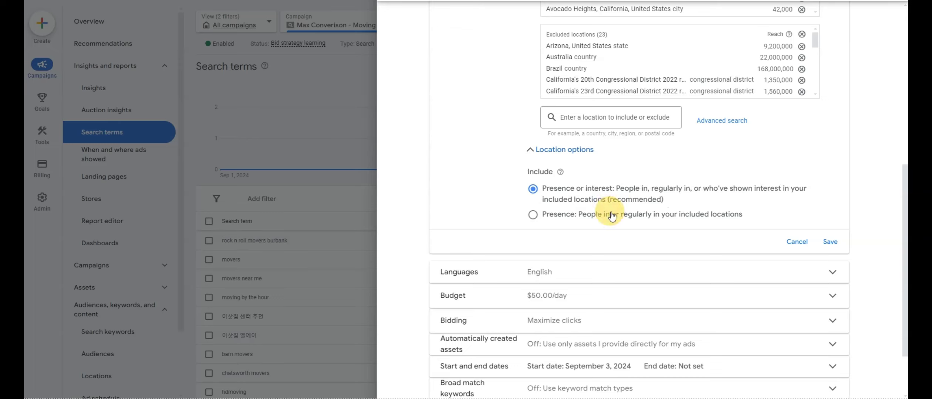
drag(550, 215, 691, 215)
click(830, 241)
click(231, 174)
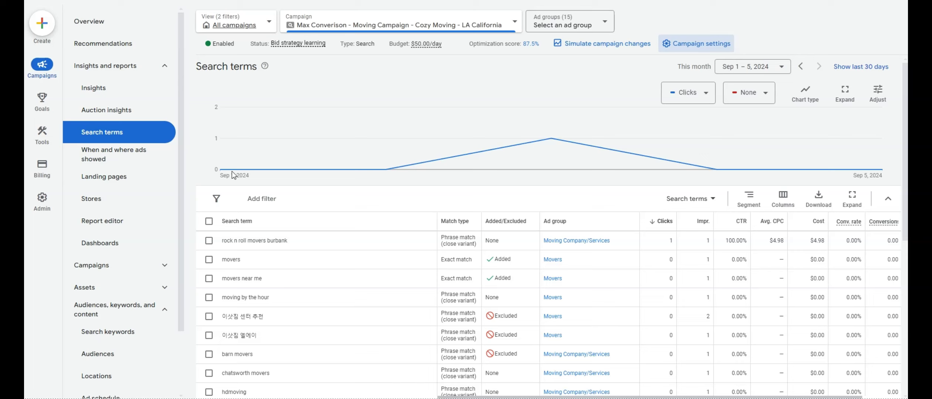
click(165, 65)
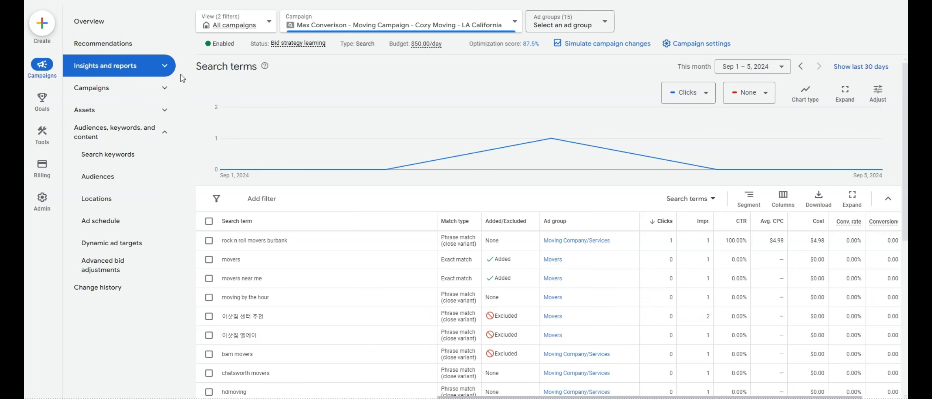